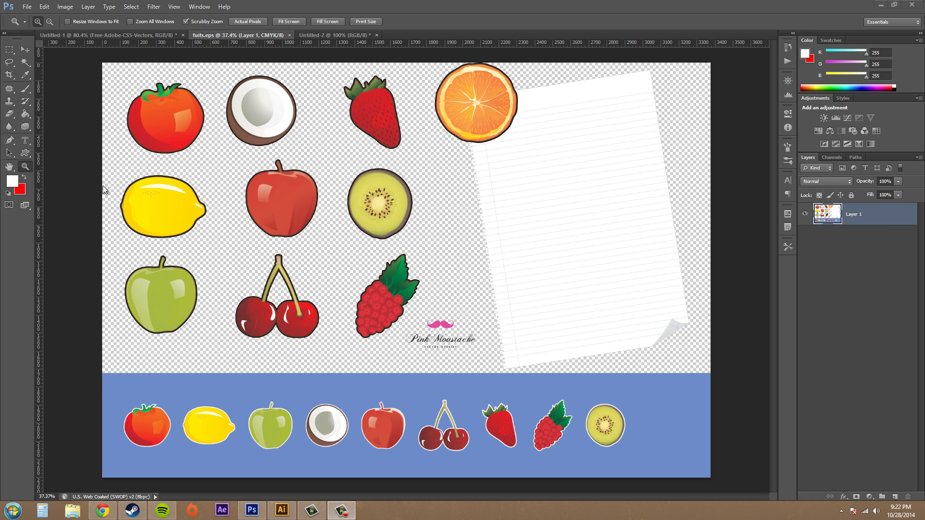
Step: Zoom into the coconut past 2000% until square pixels show, then back out to about 149%
{"action": "left_click", "coordinate": [77, 188]}
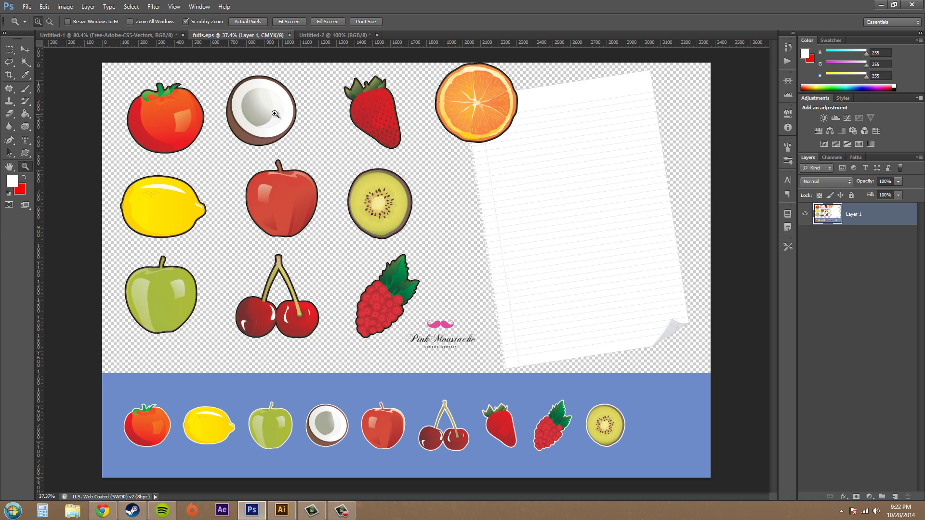
{"action": "left_click_drag", "start_coordinate": [238, 96], "coordinate": [332, 158]}
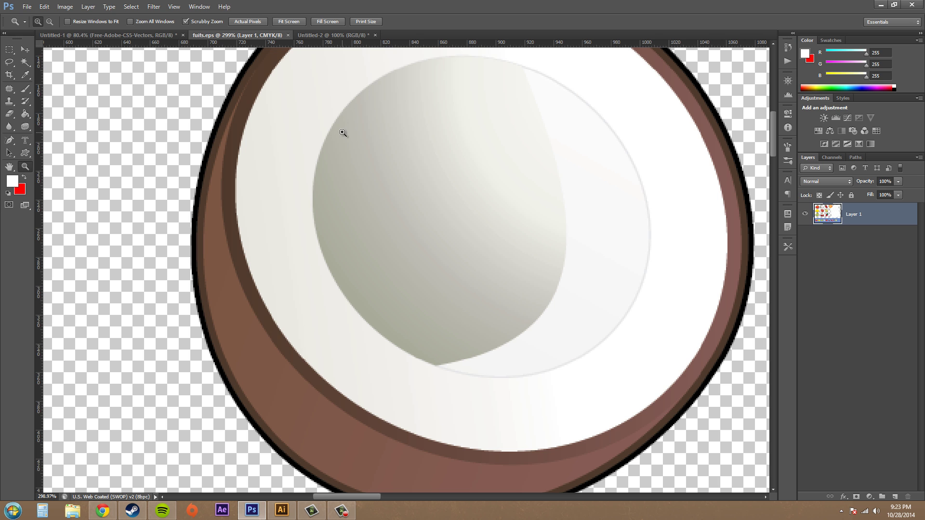
{"action": "left_click_drag", "start_coordinate": [404, 235], "coordinate": [356, 263]}
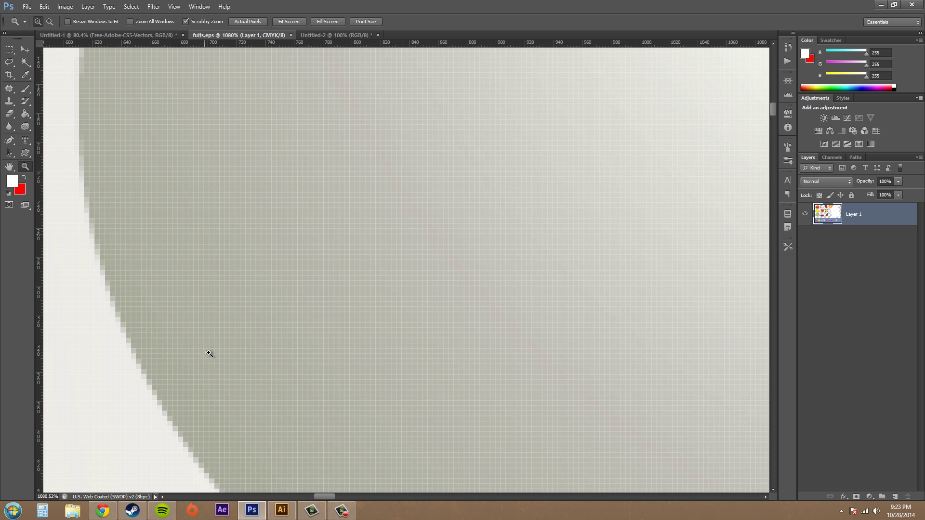
{"action": "left_click_drag", "start_coordinate": [147, 355], "coordinate": [176, 352]}
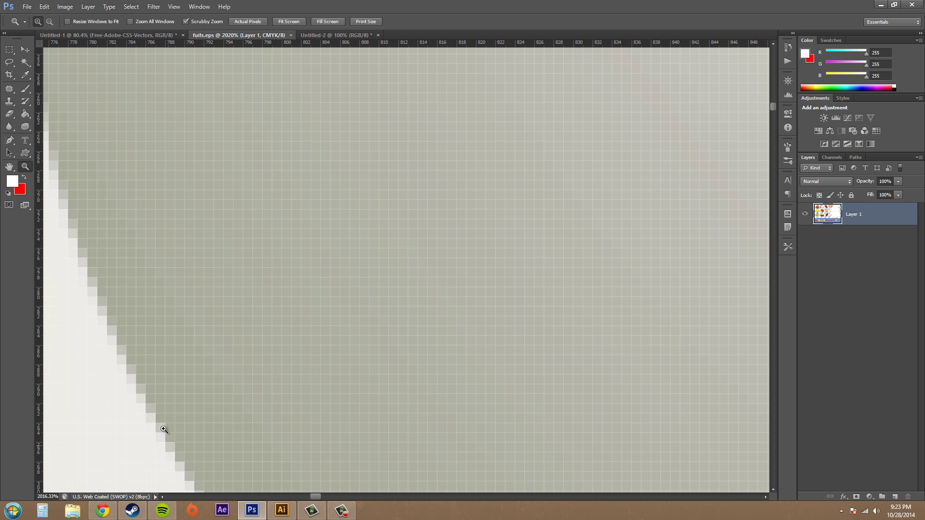
{"action": "left_click_drag", "start_coordinate": [275, 303], "coordinate": [187, 320]}
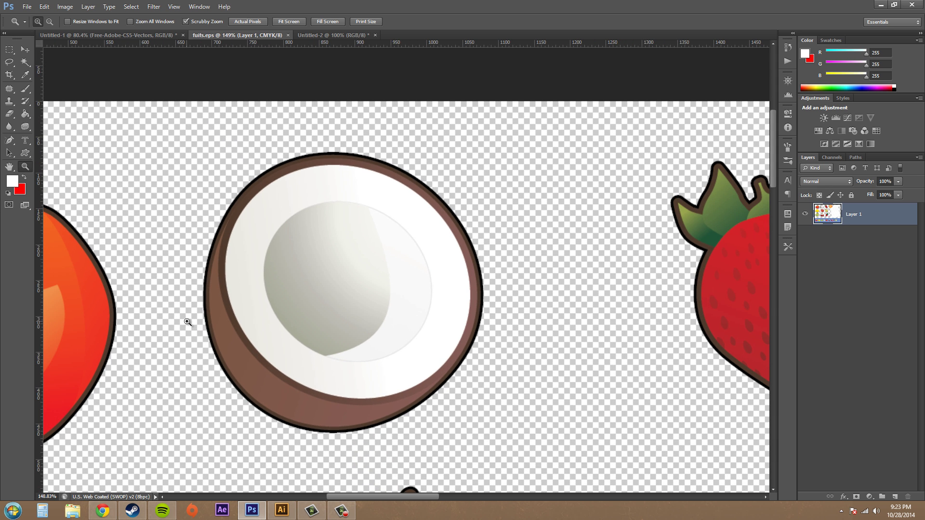
Step: In Illustrator's fuits.ai, zoom into the coconut step by step up to 1200%
{"action": "left_click", "coordinate": [288, 511]}
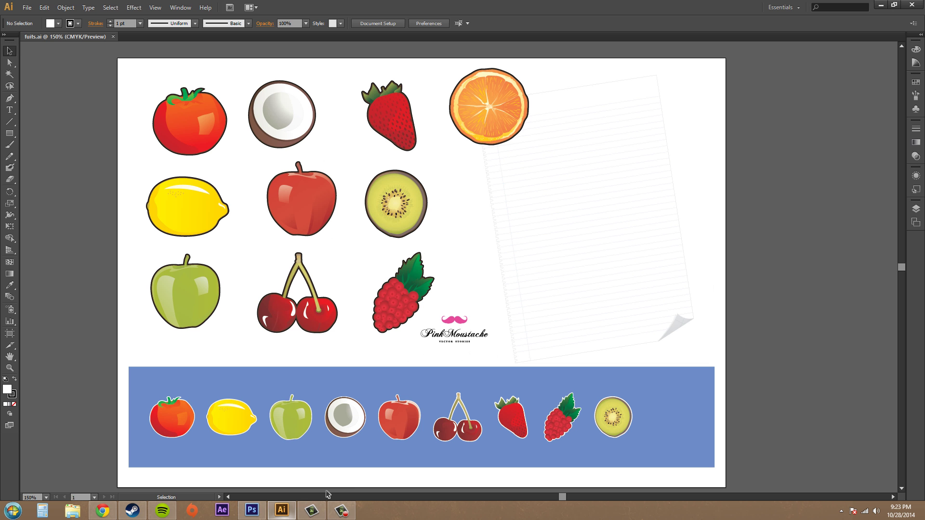
{"action": "left_click", "coordinate": [9, 367]}
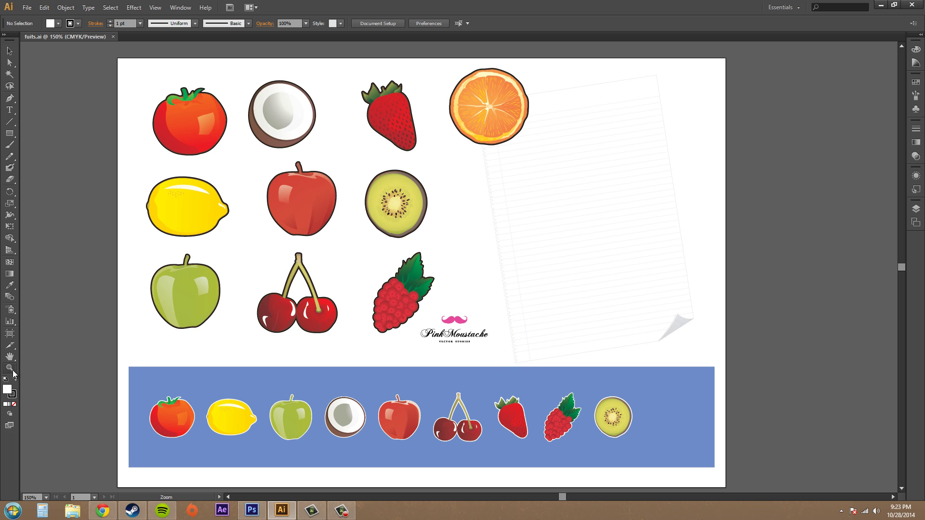
{"action": "left_click", "coordinate": [280, 110]}
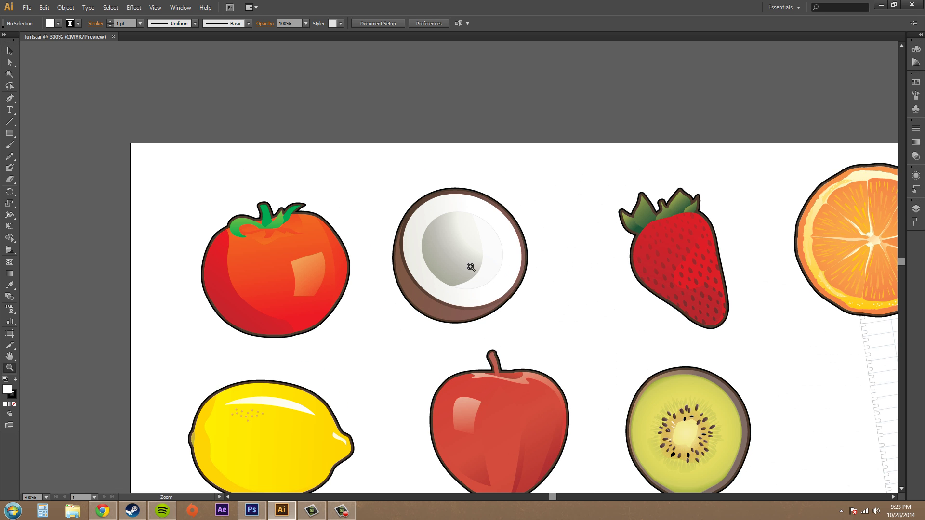
{"action": "left_click", "coordinate": [470, 266]}
{"action": "left_click", "coordinate": [461, 269]}
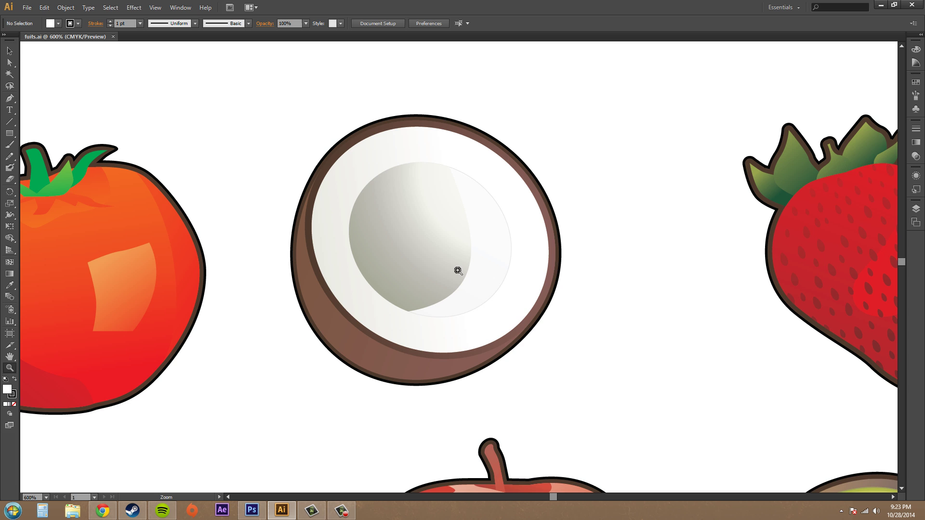
{"action": "left_click", "coordinate": [419, 259]}
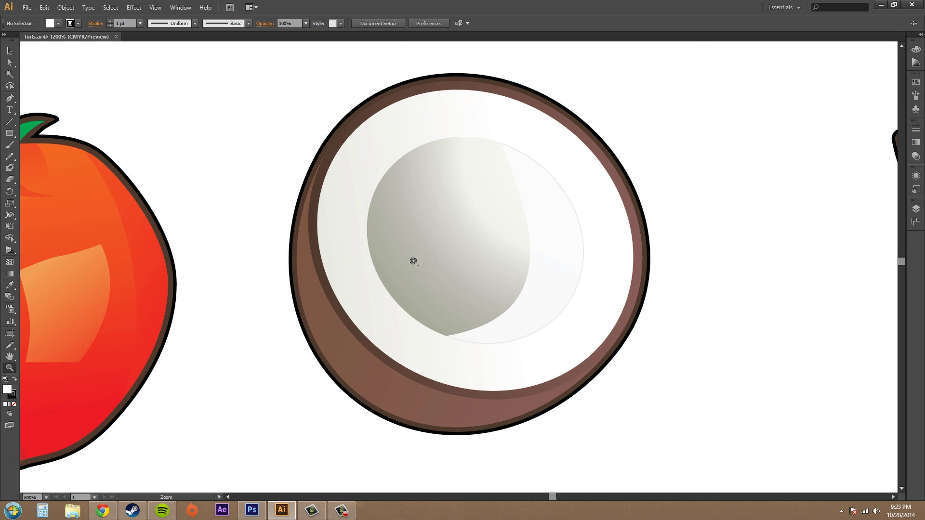
{"action": "left_click", "coordinate": [416, 260]}
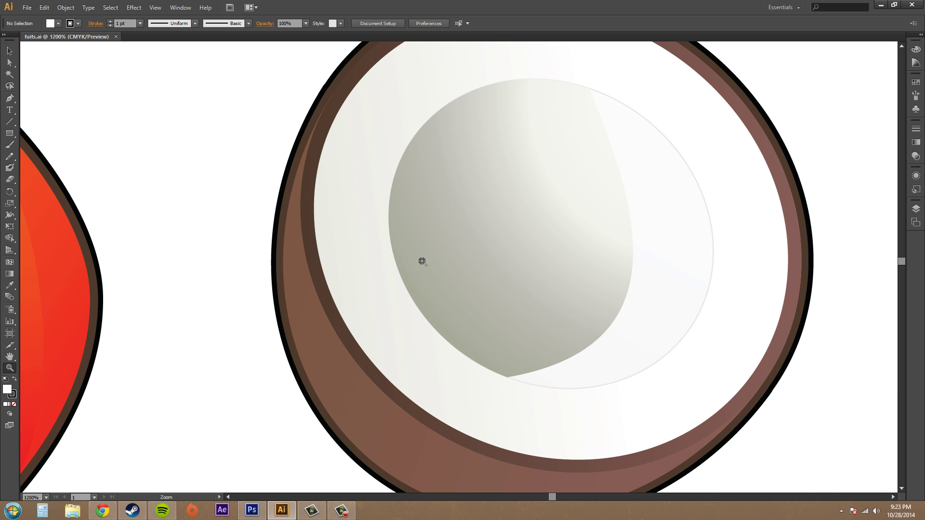
Step: Return Illustrator to the Selection tool, zoom back out, and bring Photoshop forward
{"action": "left_click", "coordinate": [12, 65]}
{"action": "left_click", "coordinate": [9, 50]}
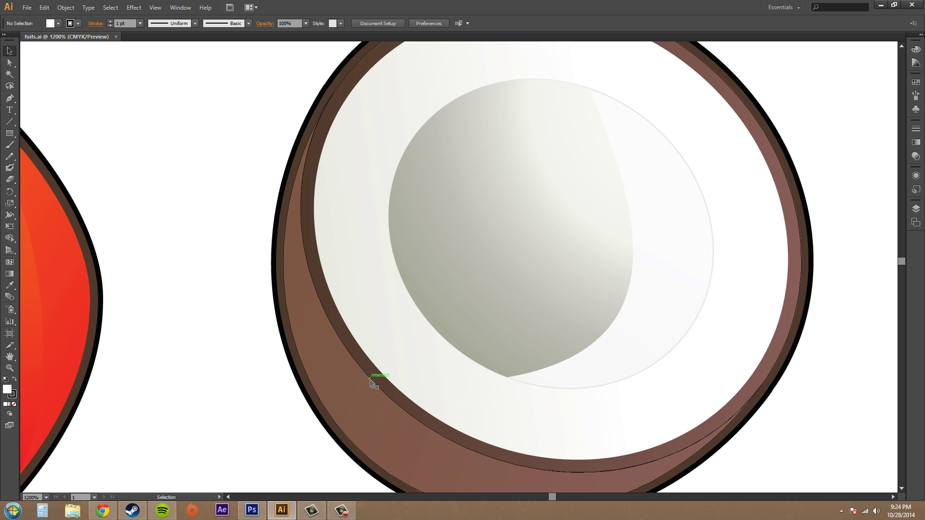
{"action": "key", "text": "ctrl+minus"}
{"action": "left_click", "coordinate": [251, 510]}
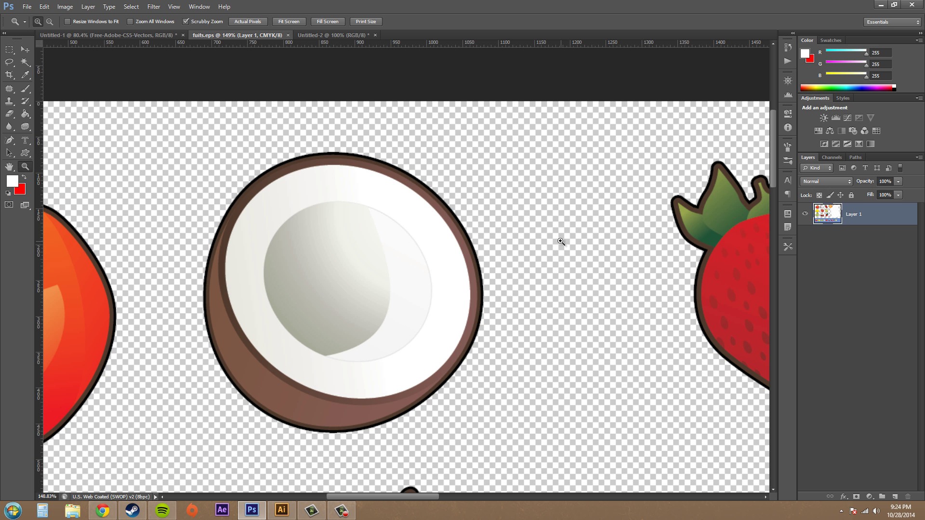
Step: Zoom the fruit artwork out to about 50%, then switch to the blank Untitled-2 canvas
{"action": "key", "text": "alt"}
{"action": "left_click_drag", "start_coordinate": [533, 258], "coordinate": [498, 266]}
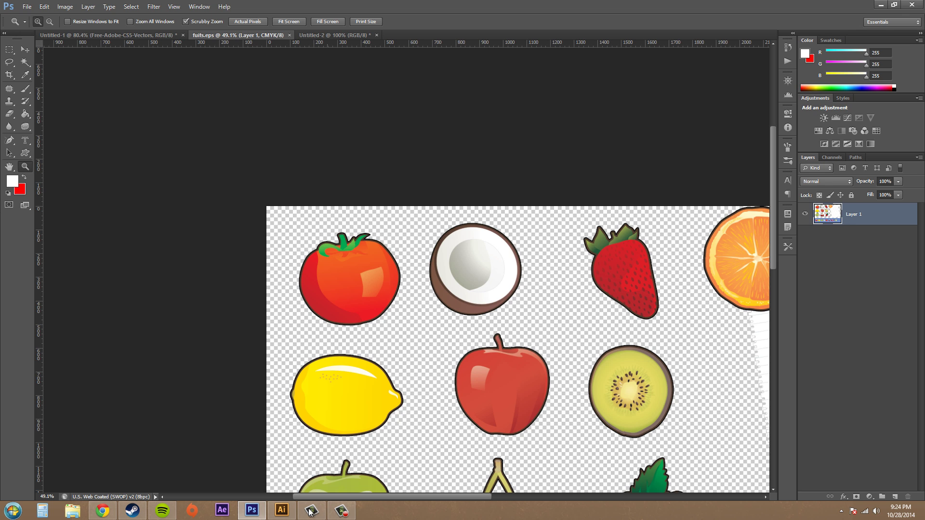
{"action": "mouse_move", "coordinate": [260, 513]}
{"action": "left_click", "coordinate": [485, 260]}
{"action": "scroll", "coordinate": [584, 289], "scroll_direction": "down", "scroll_amount": 2}
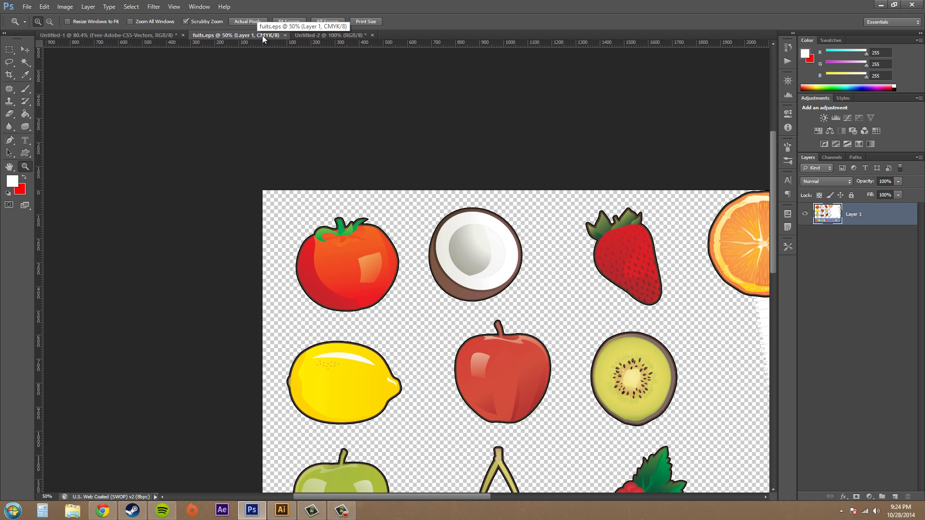
{"action": "left_click", "coordinate": [319, 35]}
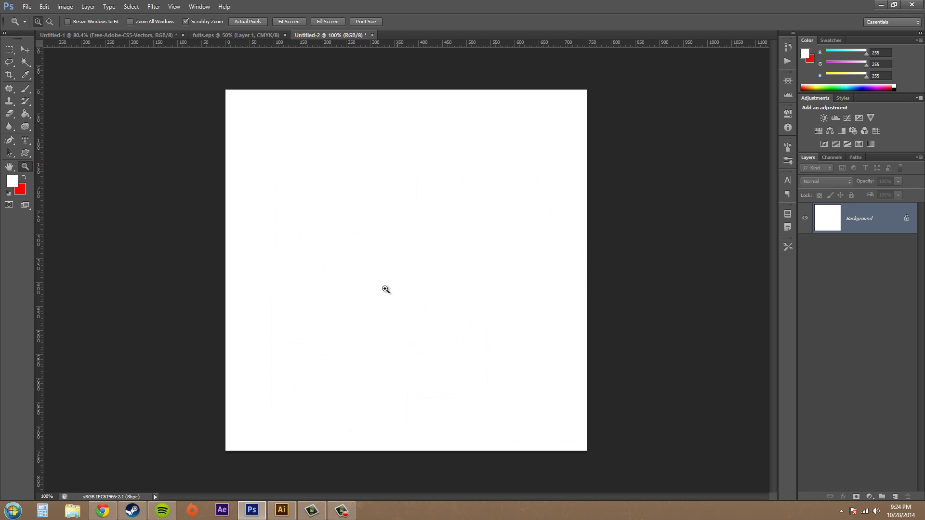
Step: Select the Custom Shape Tool with the water-drop shape from the Shape picker
{"action": "left_click", "coordinate": [24, 153]}
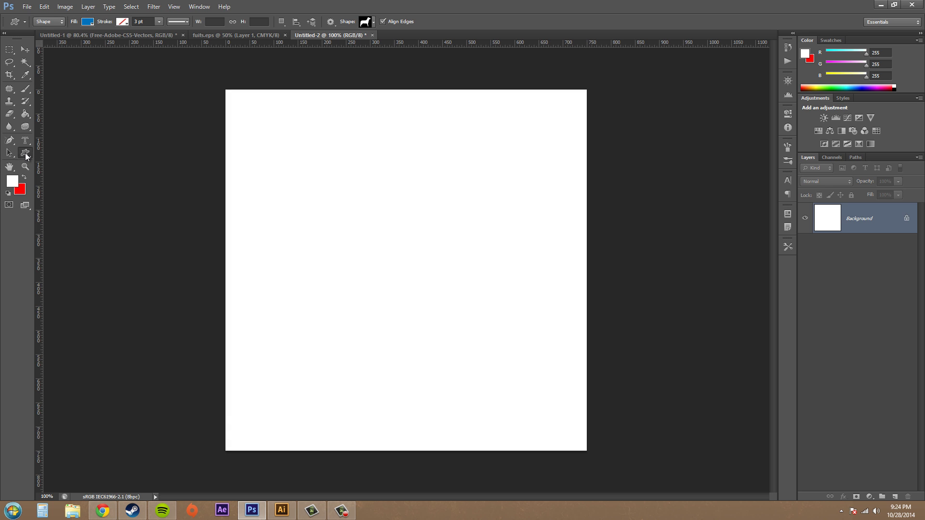
{"action": "right_click", "coordinate": [24, 152]}
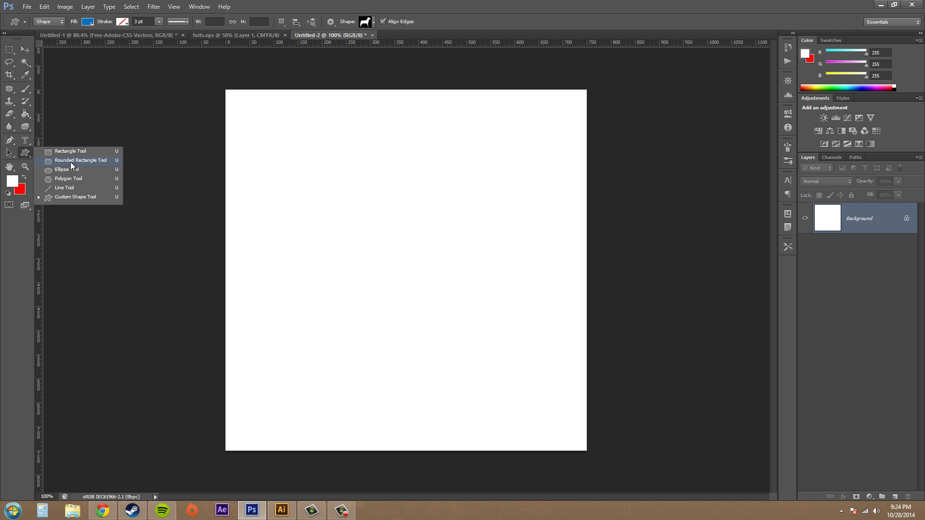
{"action": "left_click", "coordinate": [27, 151]}
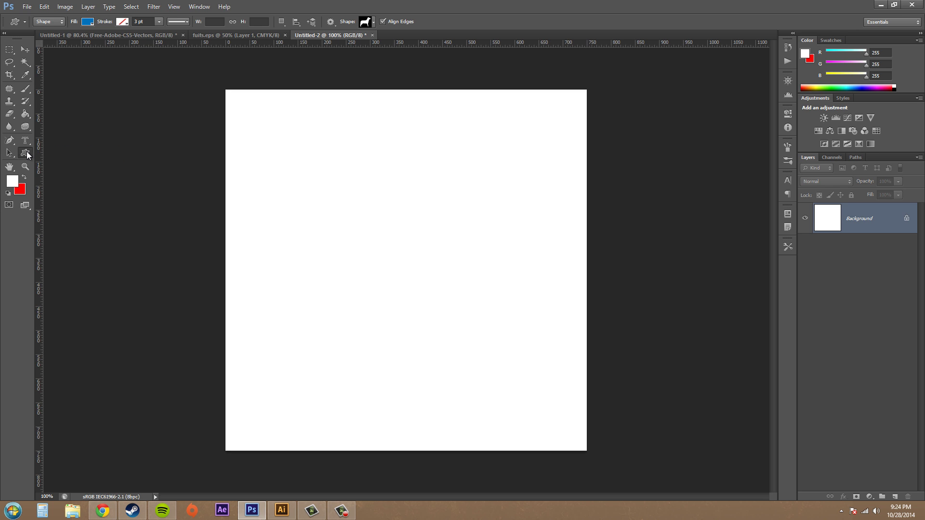
{"action": "right_click", "coordinate": [26, 151]}
{"action": "left_click", "coordinate": [26, 152]}
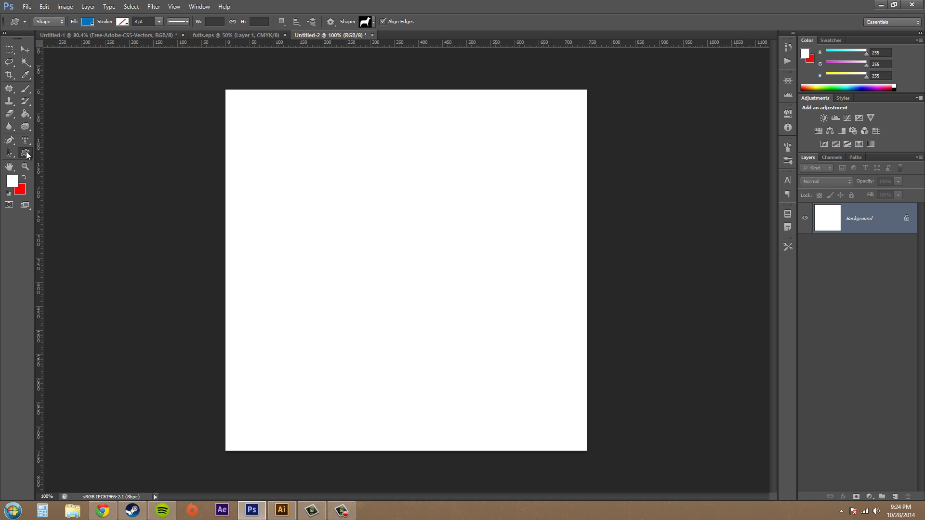
{"action": "left_click", "coordinate": [374, 21]}
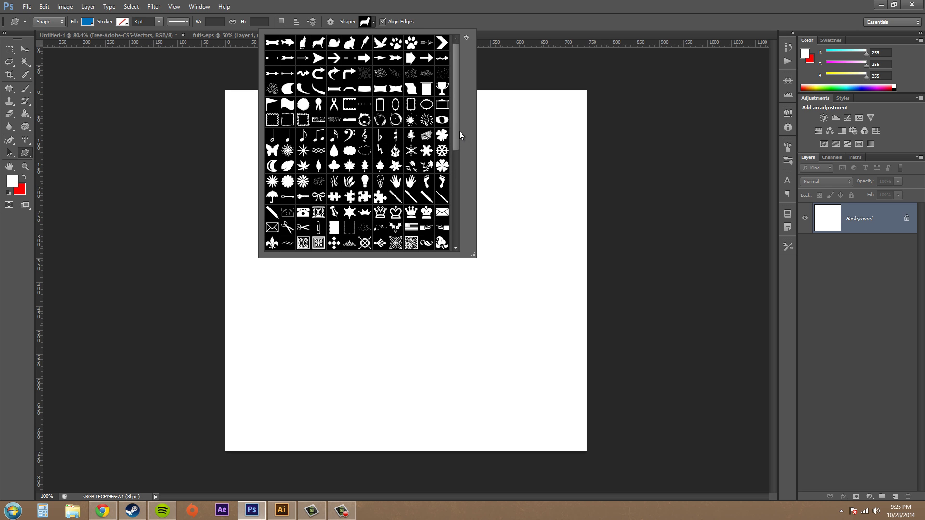
{"action": "left_click_drag", "start_coordinate": [459, 131], "coordinate": [459, 148]}
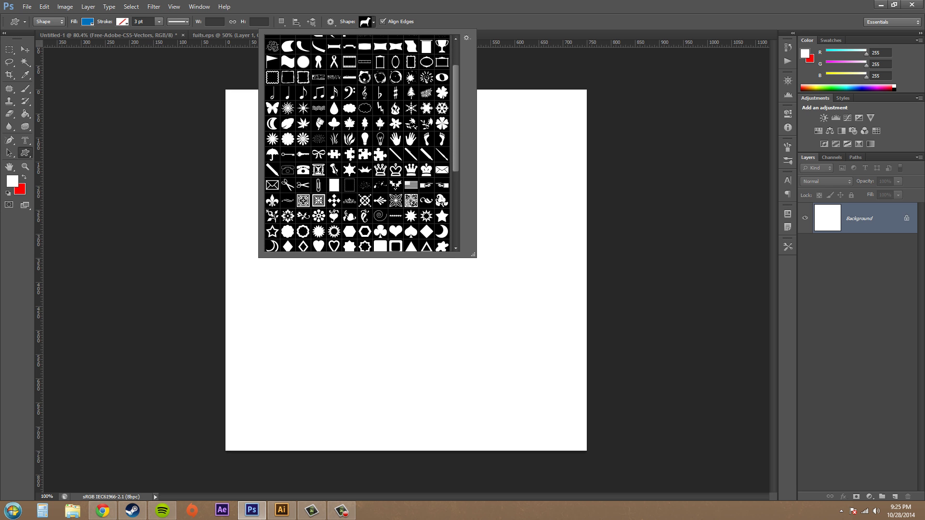
{"action": "left_click", "coordinate": [336, 112]}
{"action": "key", "text": "Return"}
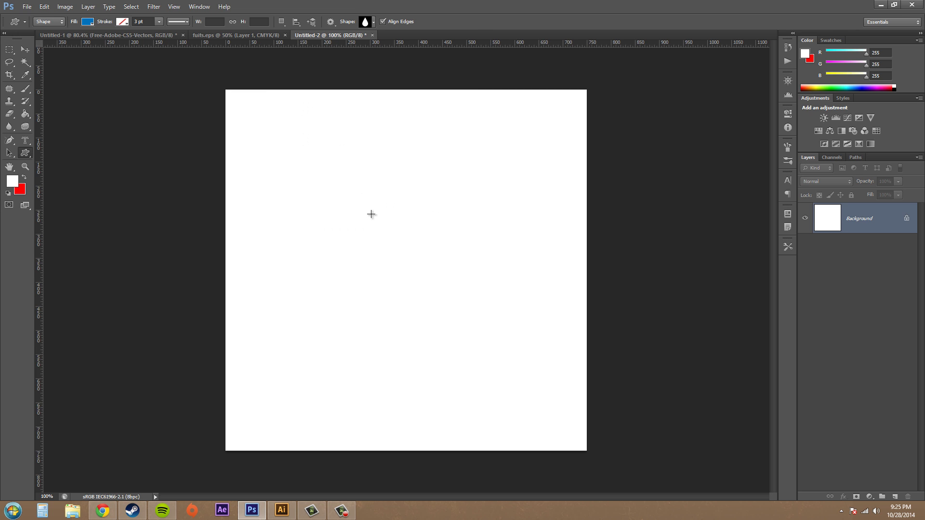
Step: Set the shape's fill to solid blue and its 3 pt stroke to black
{"action": "left_click", "coordinate": [86, 22]}
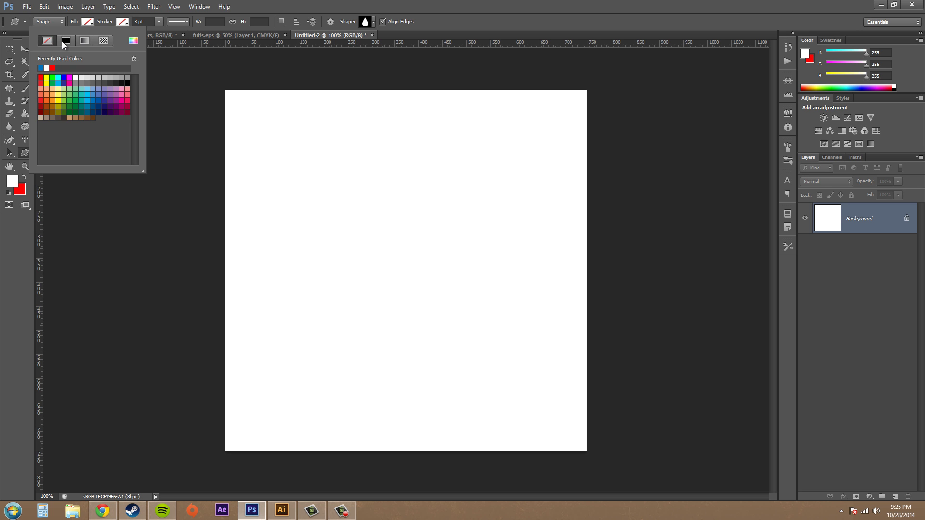
{"action": "left_click", "coordinate": [86, 41]}
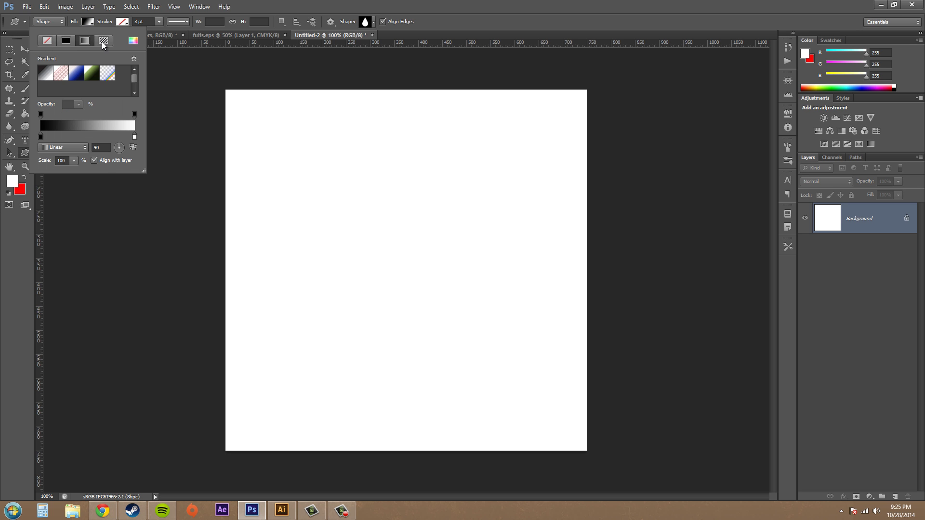
{"action": "left_click", "coordinate": [97, 41]}
{"action": "left_click", "coordinate": [86, 40]}
{"action": "left_click", "coordinate": [66, 40]}
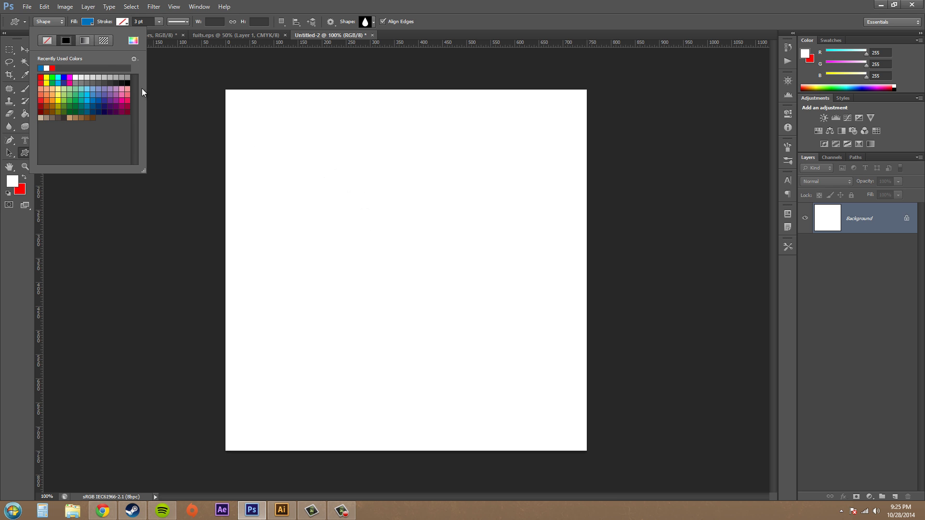
{"action": "left_click", "coordinate": [123, 21]}
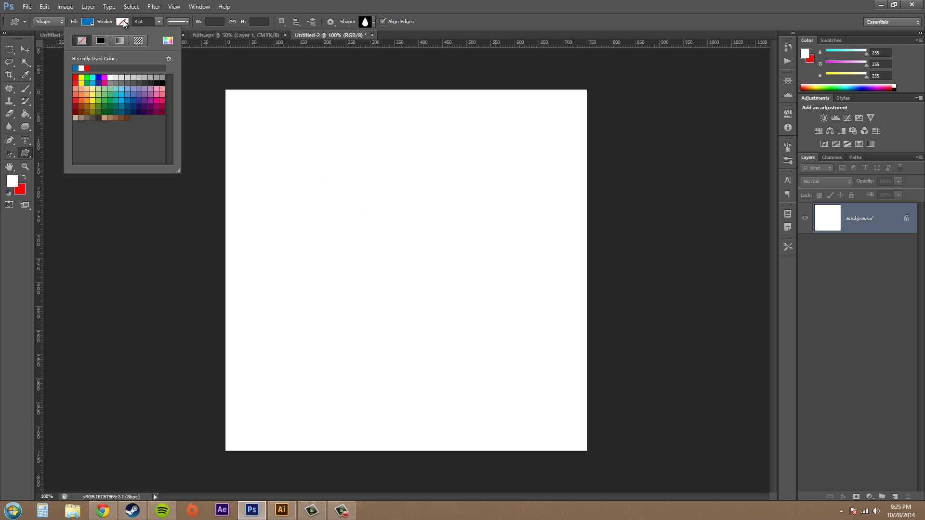
{"action": "left_click", "coordinate": [164, 83]}
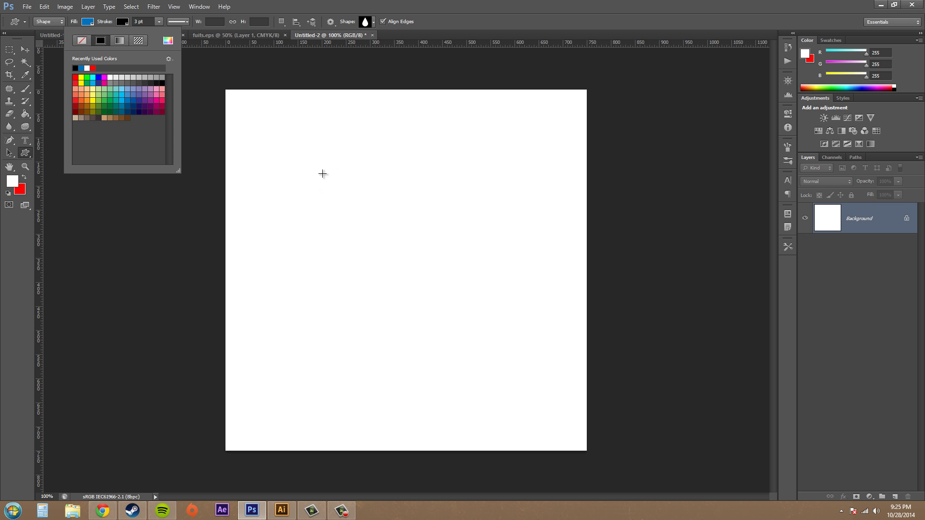
Step: Drag out a blue water drop of about 286 × 461 px near the canvas centre
{"action": "mouse_move", "coordinate": [327, 157]}
{"action": "left_mouse_down"}
{"action": "mouse_move", "coordinate": [386, 252]}
{"action": "mouse_move", "coordinate": [466, 333]}
{"action": "mouse_move", "coordinate": [477, 356]}
{"action": "mouse_move", "coordinate": [465, 369]}
{"action": "mouse_move", "coordinate": [472, 380]}
{"action": "left_mouse_up"}
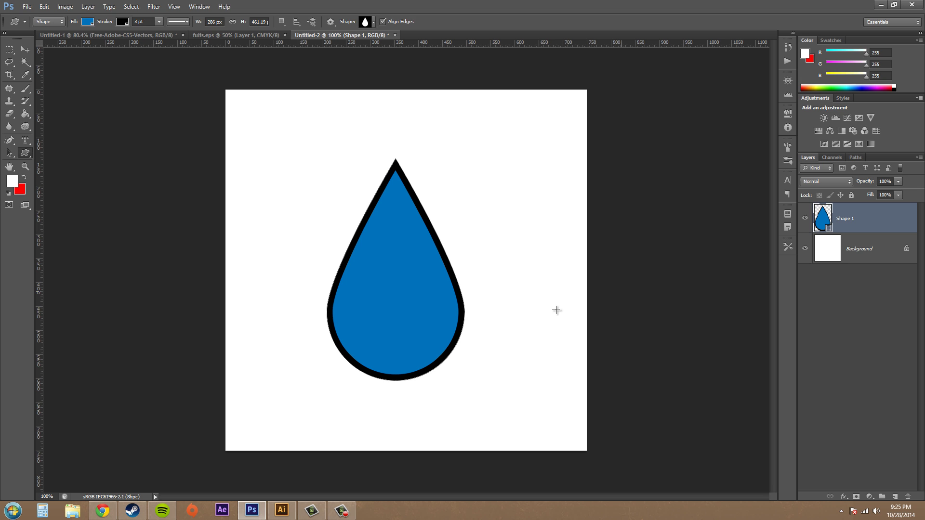
Step: Scale the drop to about 203% and centre it so it overflows the canvas top and bottom
{"action": "key", "text": "ctrl+t"}
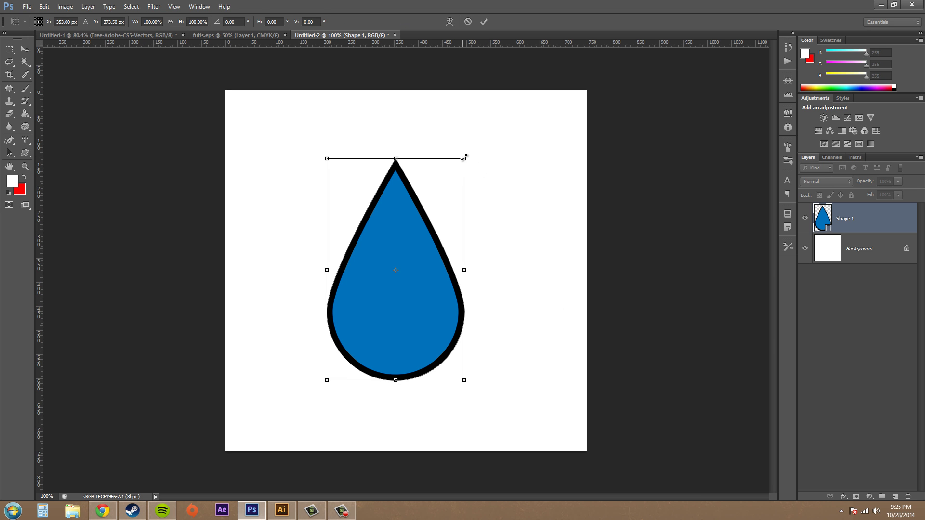
{"action": "left_click_drag", "start_coordinate": [465, 157], "coordinate": [590, 140]}
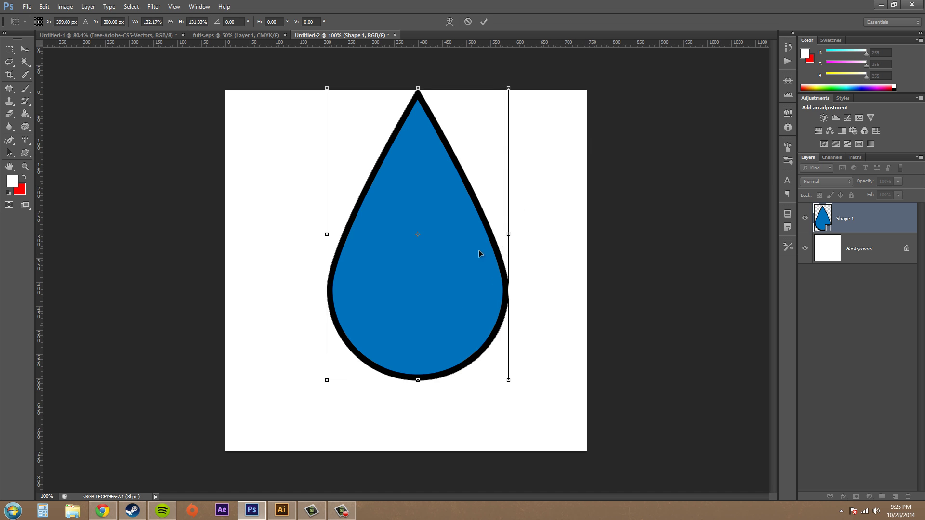
{"action": "left_click_drag", "start_coordinate": [479, 251], "coordinate": [456, 276]}
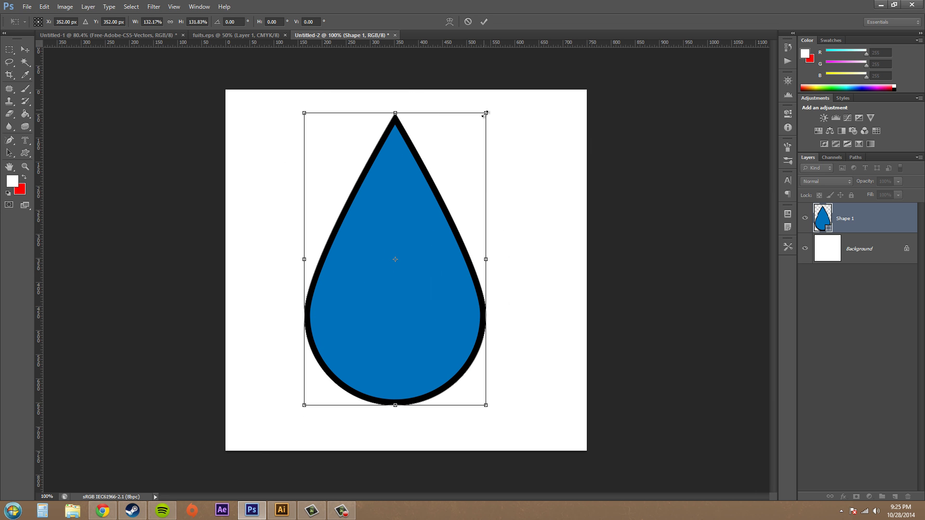
{"action": "left_click_drag", "start_coordinate": [485, 114], "coordinate": [765, 77]}
{"action": "left_click_drag", "start_coordinate": [514, 189], "coordinate": [454, 271]}
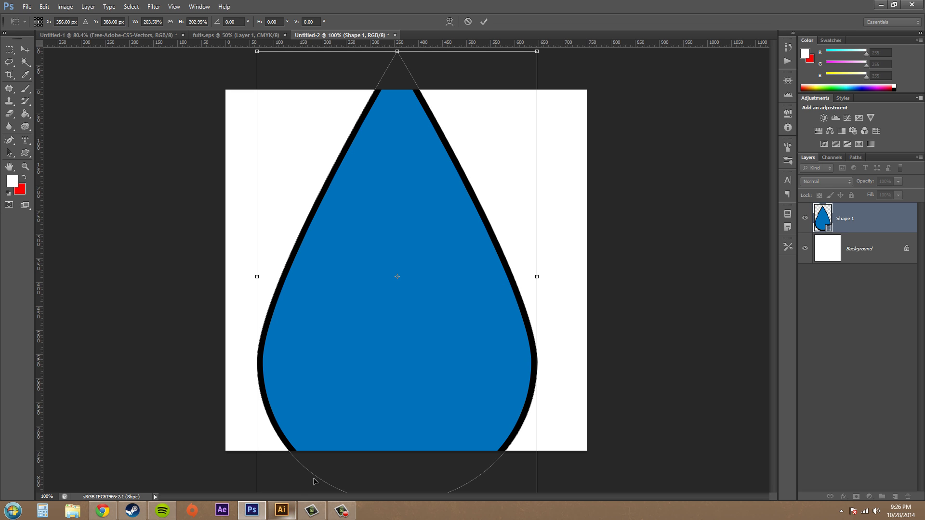
{"action": "key", "text": "Return"}
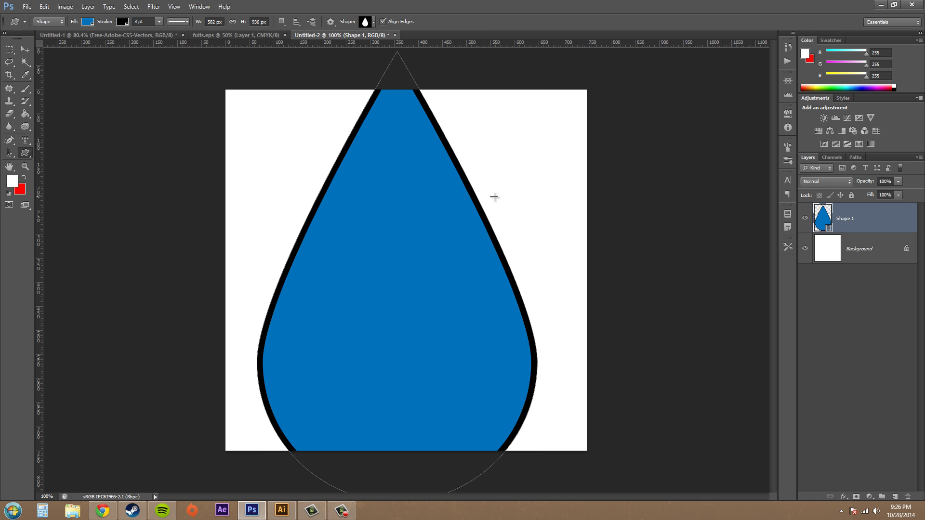